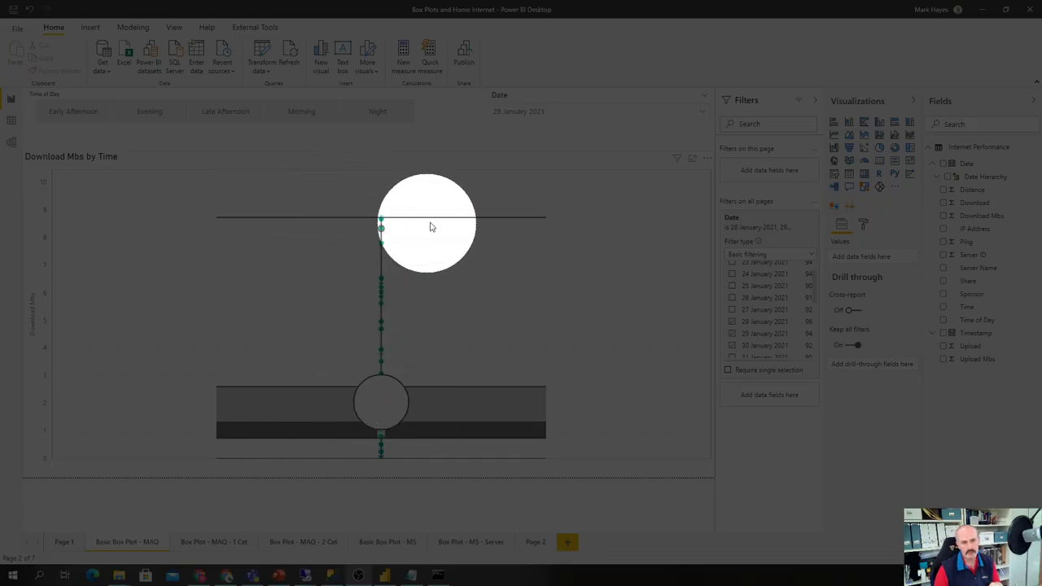
Step: Add blank Page 3, search the visuals marketplace for 'box and whisker', then close it
{"action": "mouse_move", "coordinate": [337, 427]}
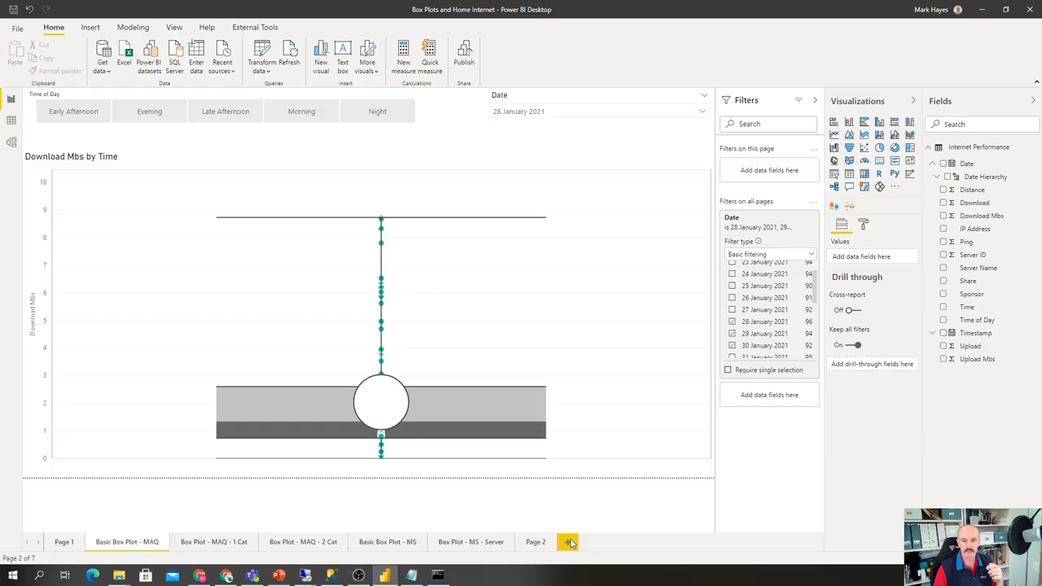
{"action": "left_click", "coordinate": [570, 542]}
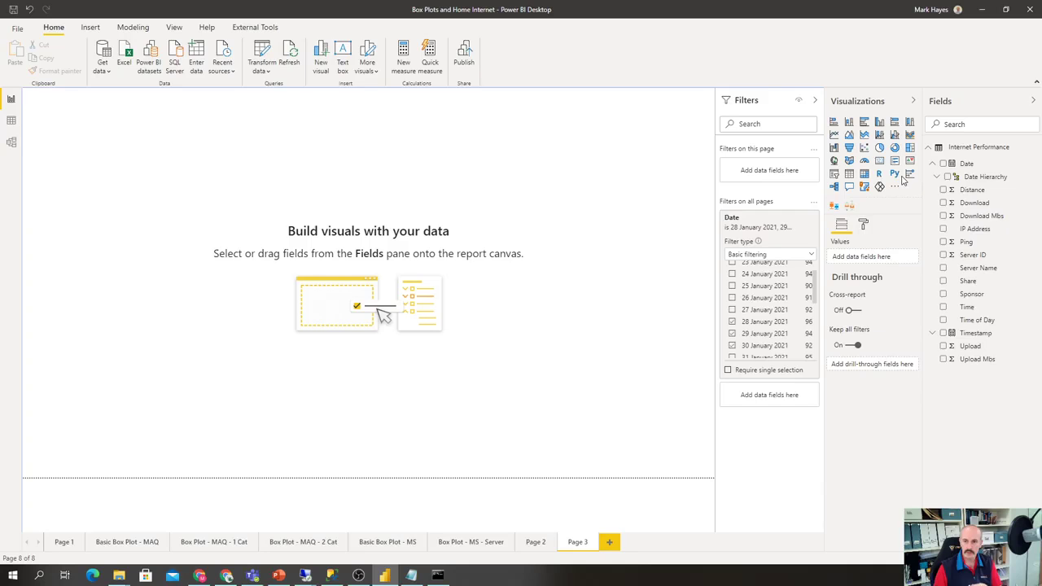
{"action": "left_click", "coordinate": [895, 188]}
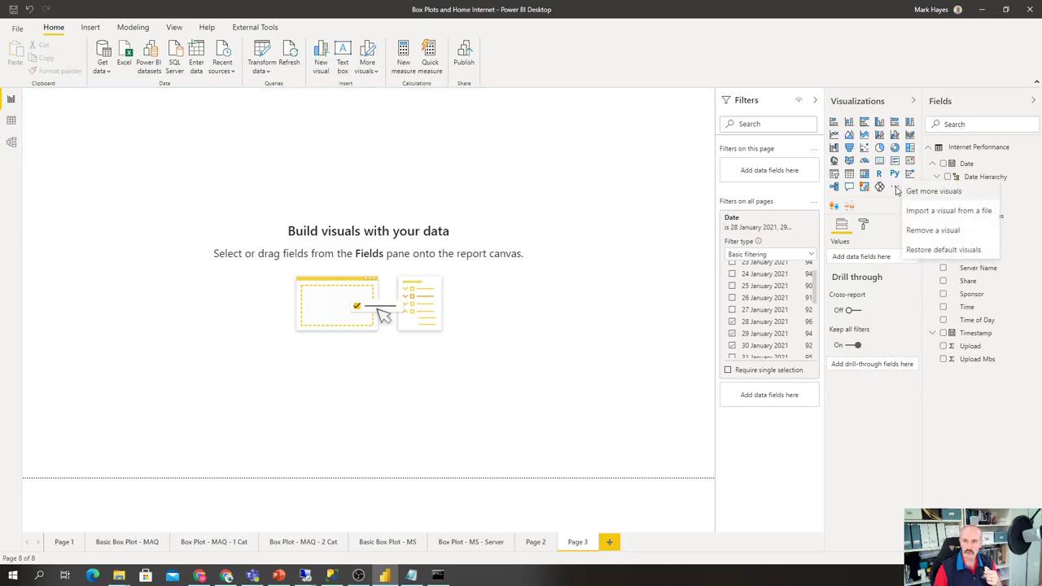
{"action": "left_click", "coordinate": [946, 194]}
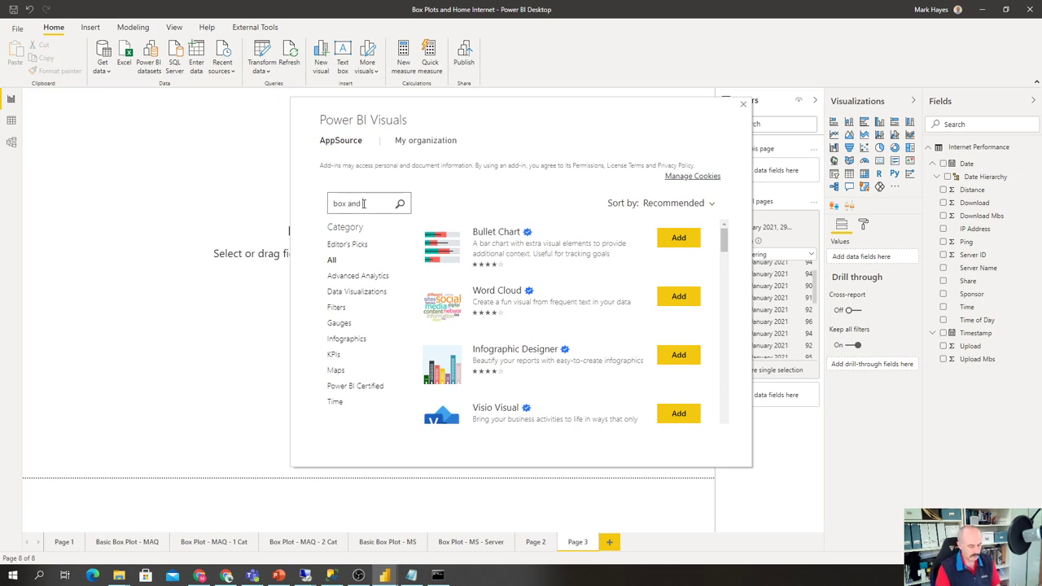
{"action": "key", "text": "Return"}
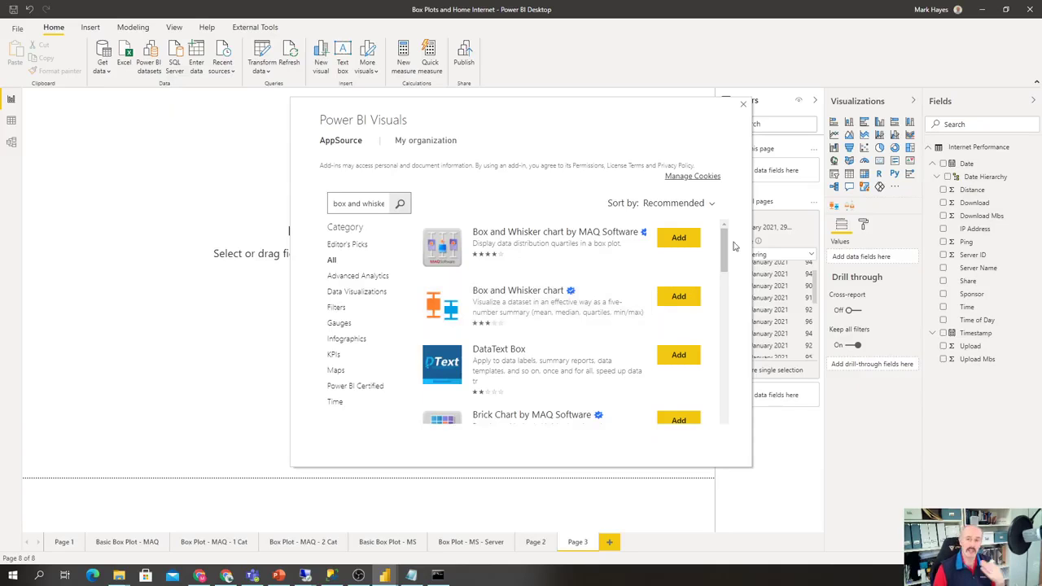
{"action": "left_click", "coordinate": [743, 106]}
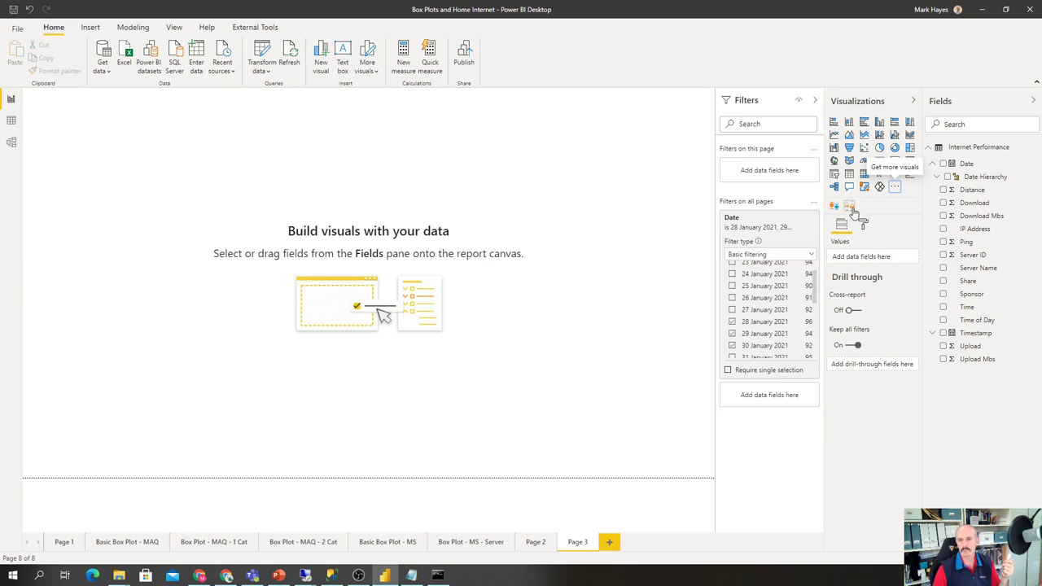
Step: Place an enlarged MAQ Software box-and-whisker chart with Download Mbs as value and Time as axis
{"action": "left_click", "coordinate": [849, 206]}
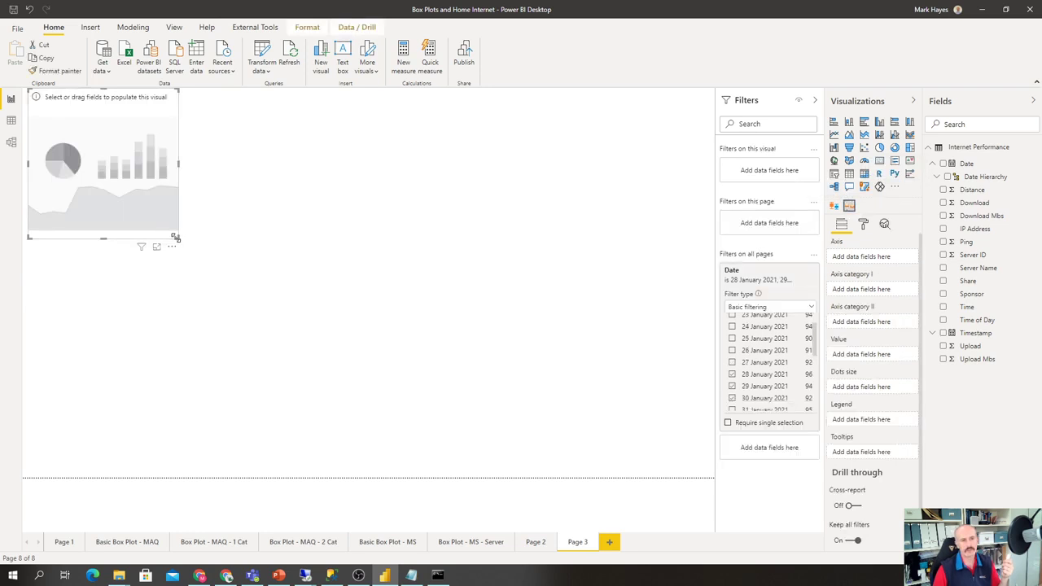
{"action": "left_click_drag", "start_coordinate": [176, 237], "coordinate": [371, 386]}
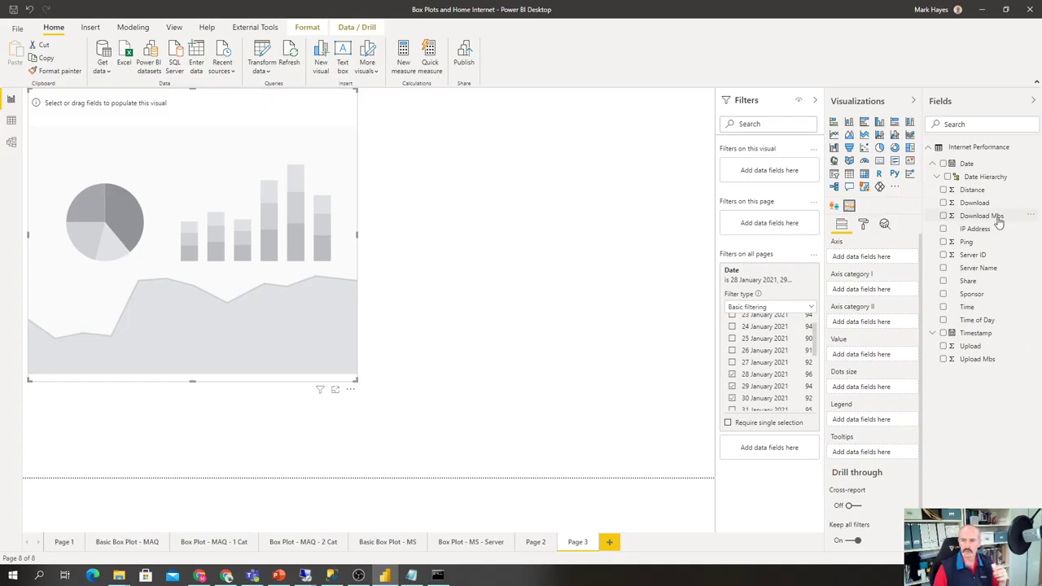
{"action": "left_click_drag", "start_coordinate": [981, 216], "coordinate": [903, 356]}
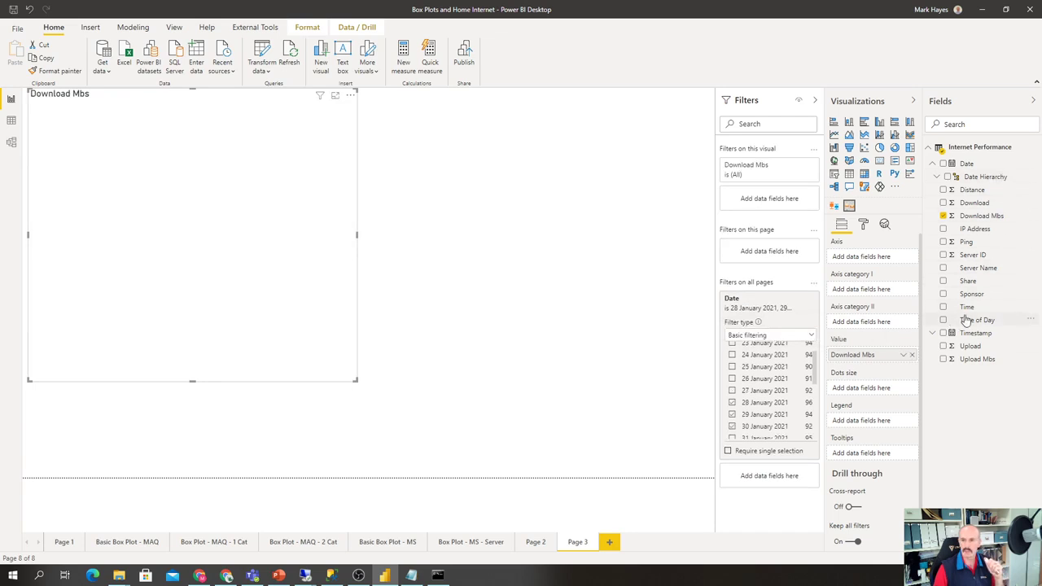
{"action": "left_click_drag", "start_coordinate": [969, 308], "coordinate": [884, 258]}
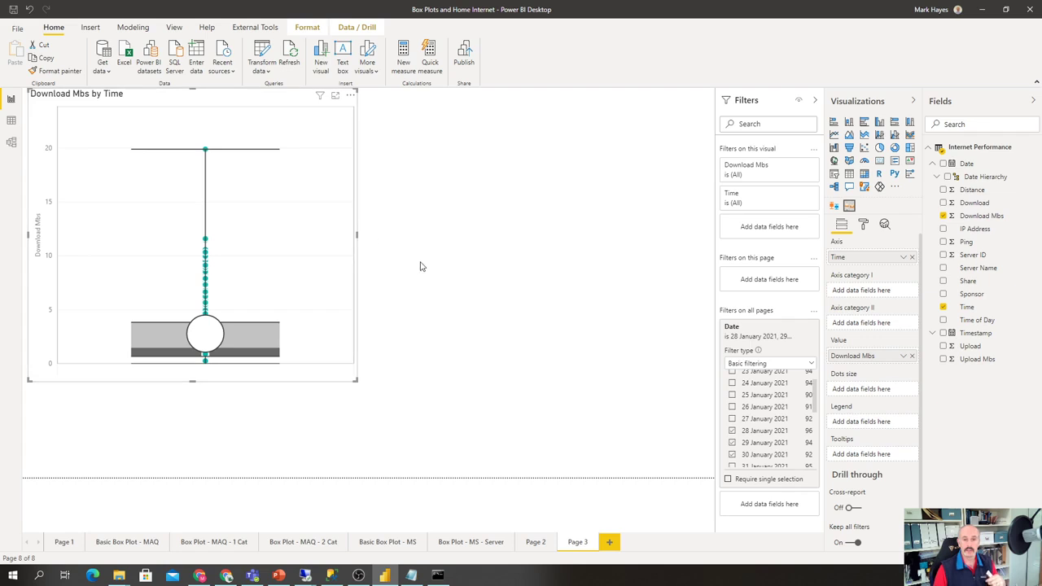
{"action": "key", "text": "Escape"}
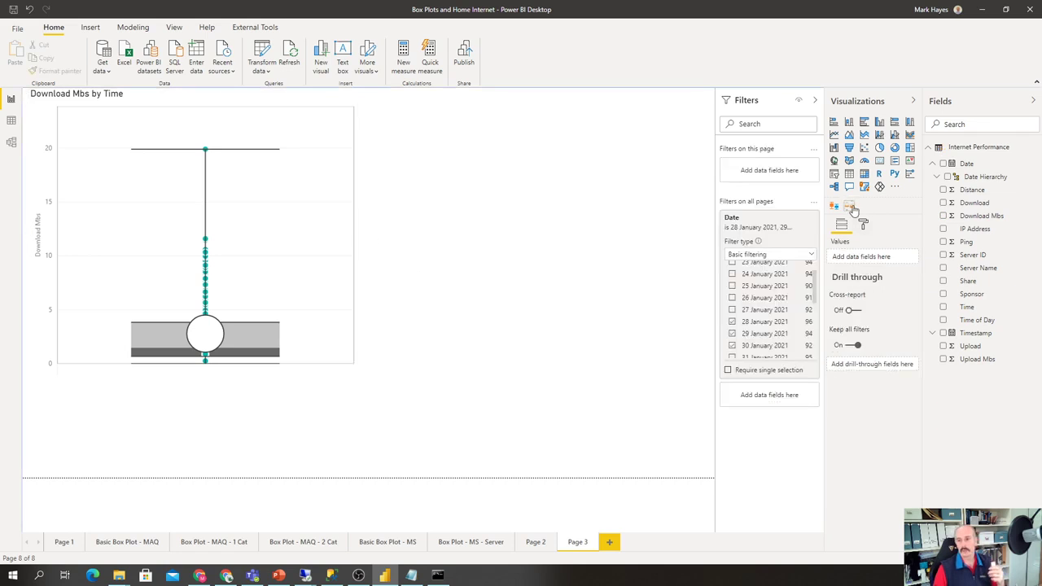
Step: Add a Box and Whisker chart and size it beside the MAQ box plot
{"action": "left_click", "coordinate": [837, 207]}
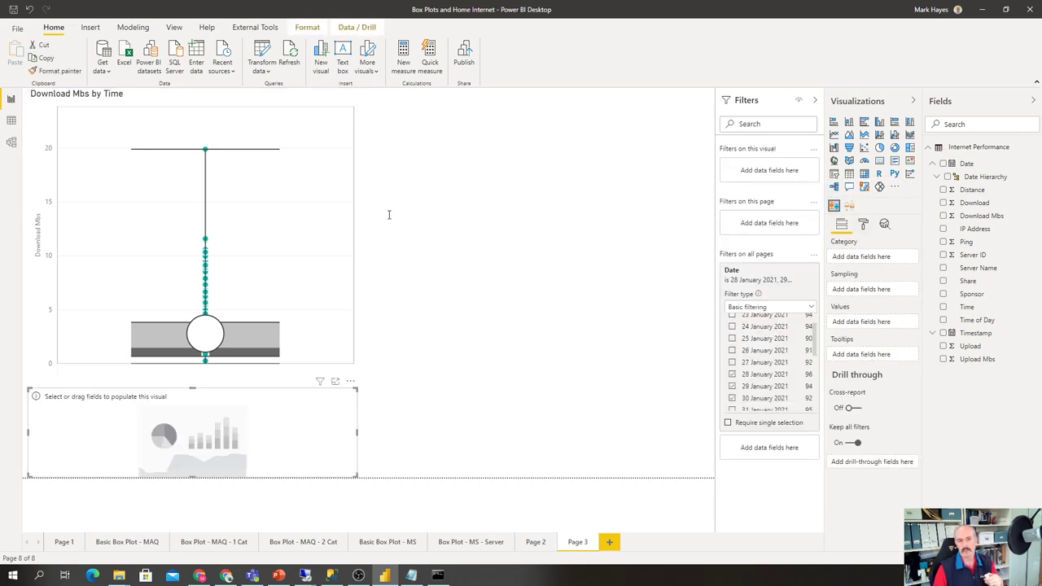
{"action": "left_click_drag", "start_coordinate": [206, 410], "coordinate": [564, 109]}
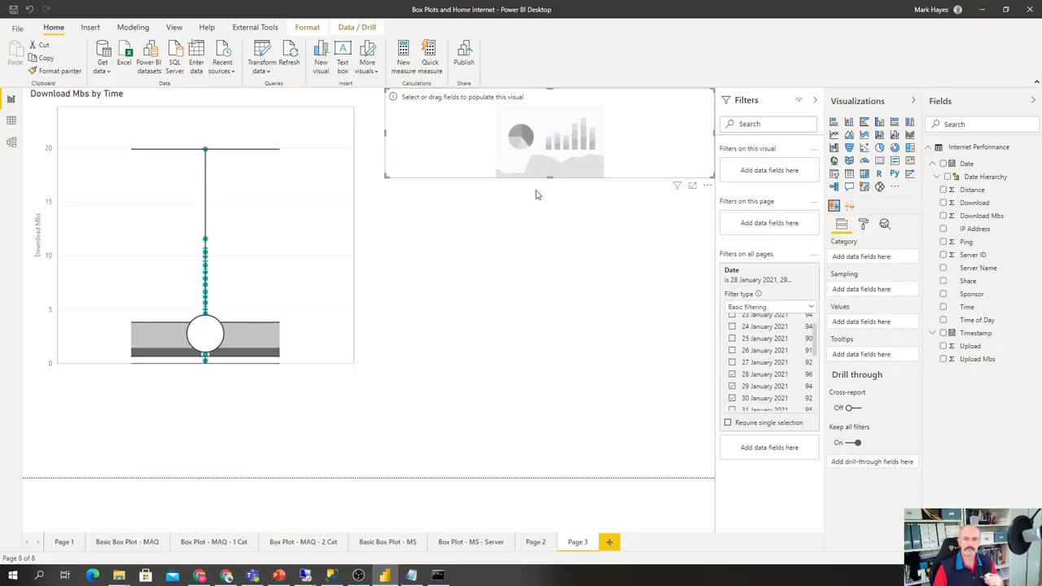
{"action": "left_click_drag", "start_coordinate": [548, 178], "coordinate": [547, 364]}
{"action": "left_click_drag", "start_coordinate": [573, 287], "coordinate": [567, 294]}
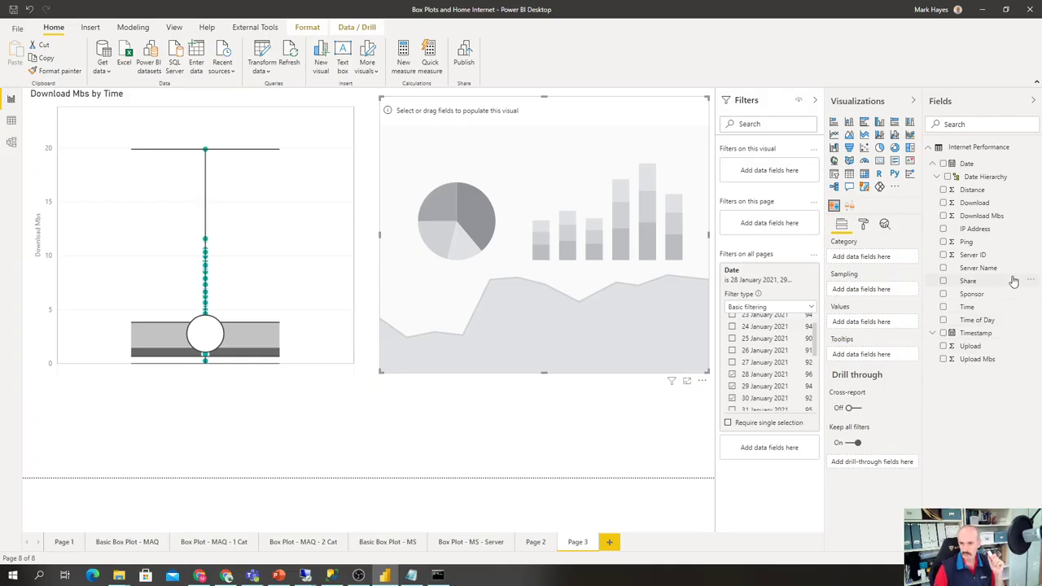
Step: Set the chart's values to Download Mbs, sampling to Time and category to Date
{"action": "left_click_drag", "start_coordinate": [929, 302], "coordinate": [865, 322]}
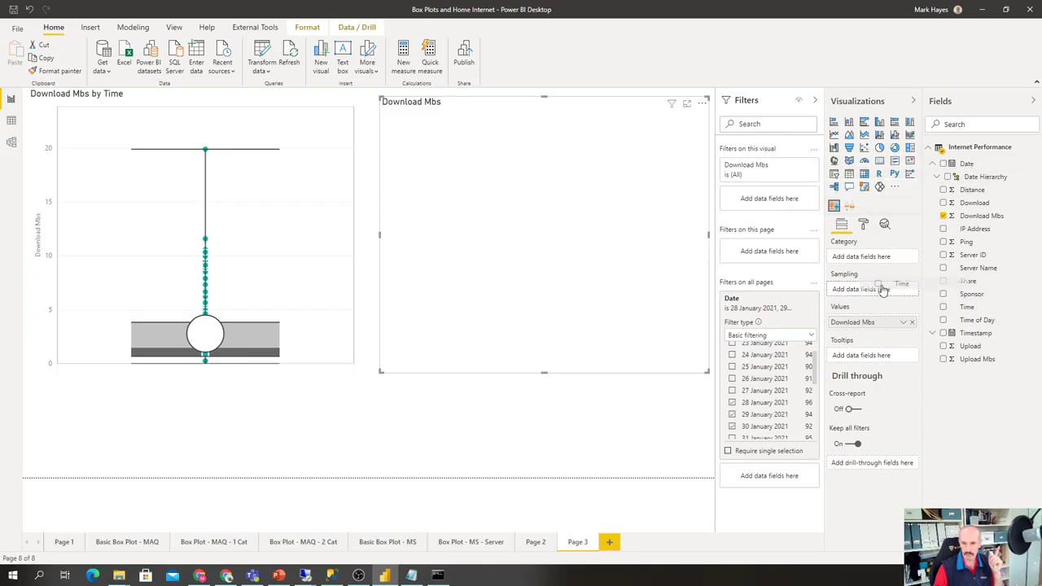
{"action": "left_click_drag", "start_coordinate": [883, 289], "coordinate": [875, 292]}
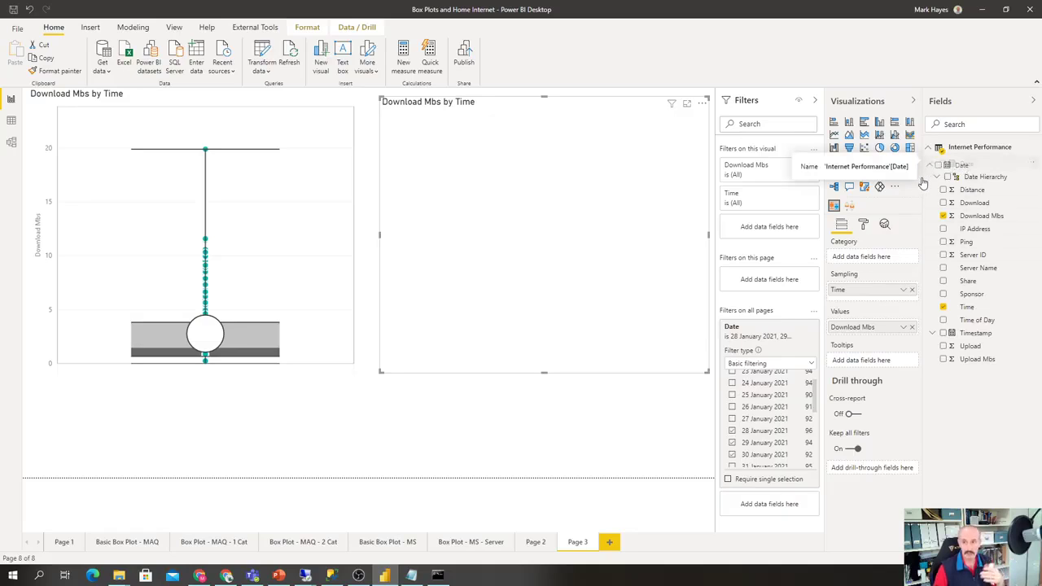
{"action": "left_click_drag", "start_coordinate": [922, 182], "coordinate": [885, 257]}
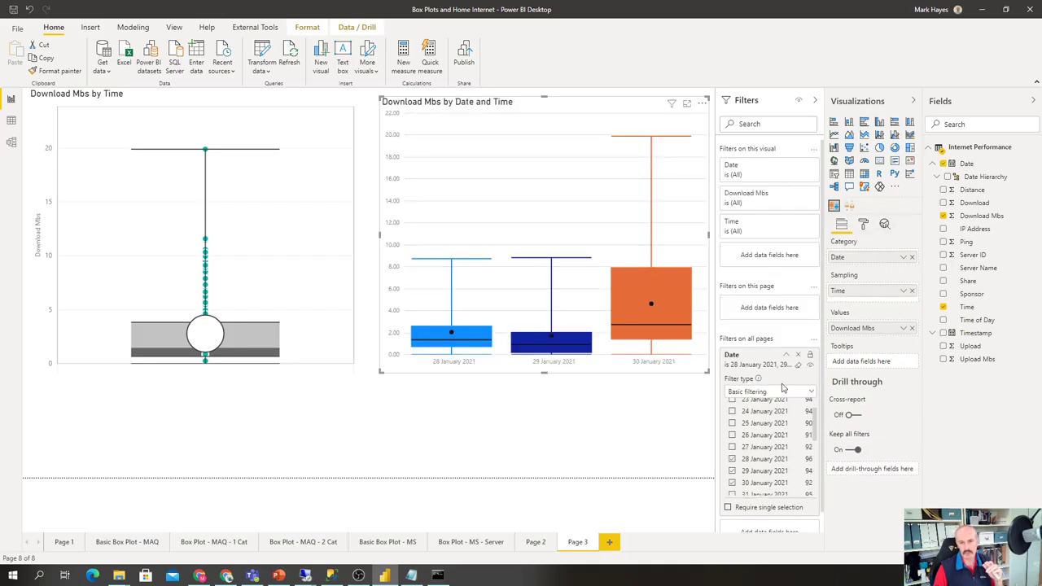
Step: Uncheck 28 and 29 January 2021 in the Date filter, leaving only 30 January
{"action": "left_click", "coordinate": [733, 459]}
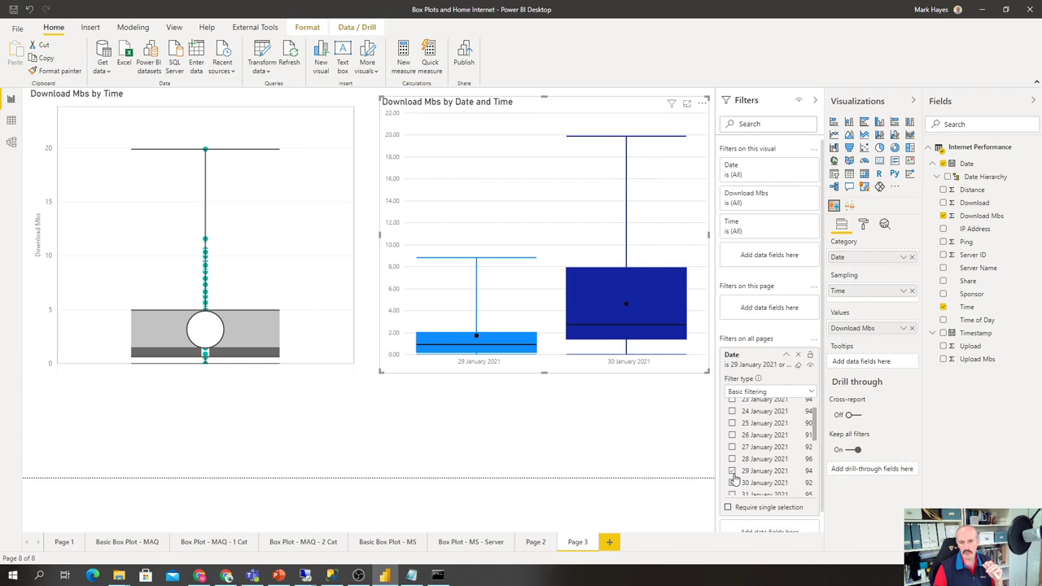
{"action": "left_click", "coordinate": [733, 471]}
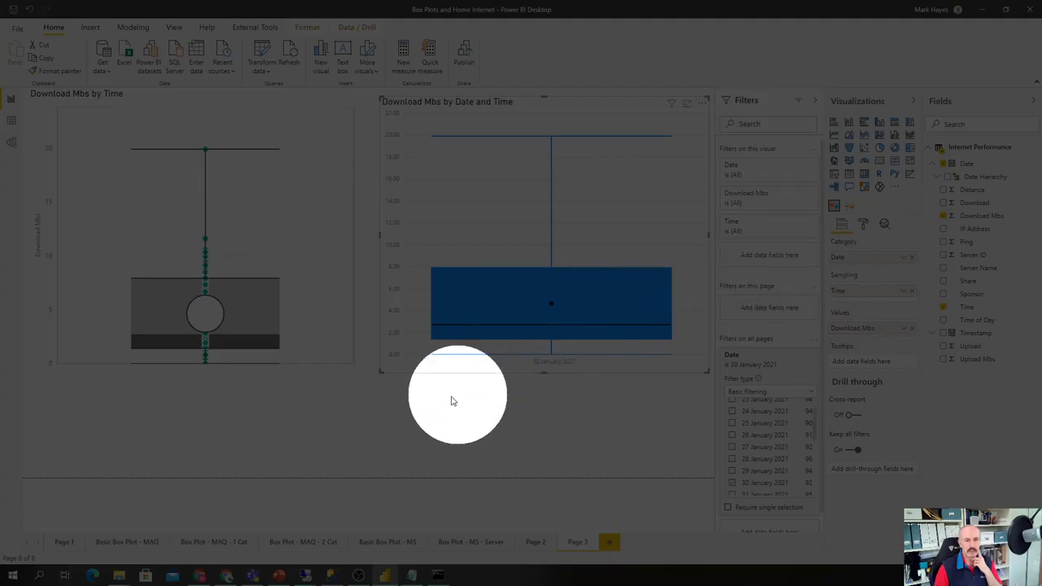
{"action": "mouse_move", "coordinate": [200, 318]}
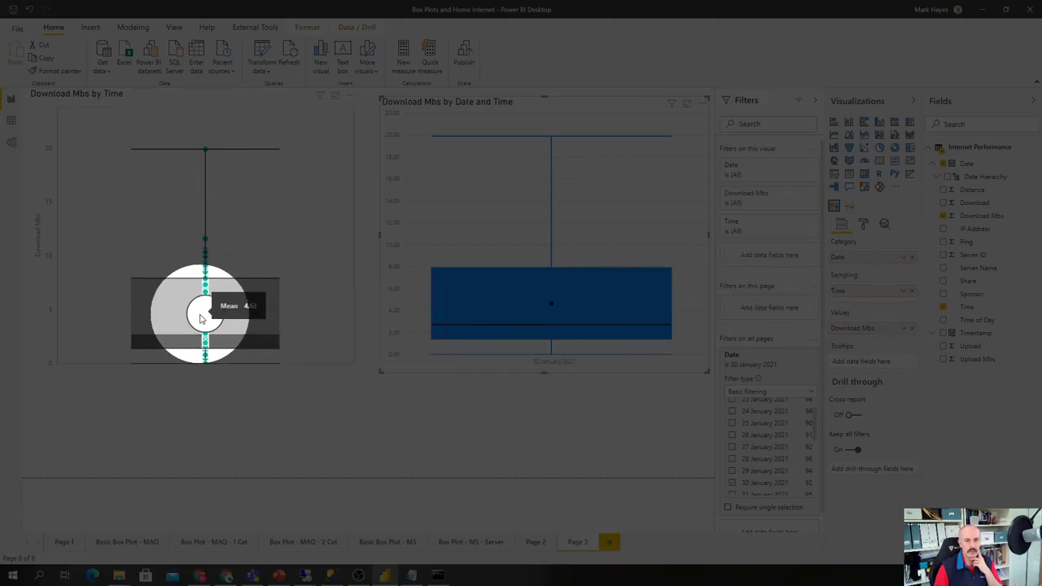
{"action": "mouse_move", "coordinate": [570, 302]}
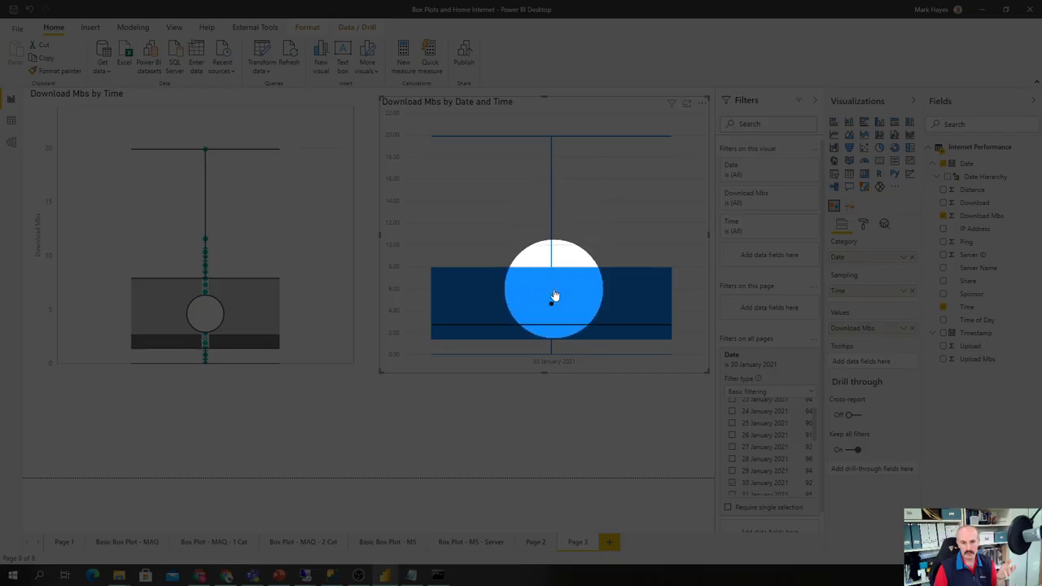
{"action": "mouse_move", "coordinate": [551, 342]}
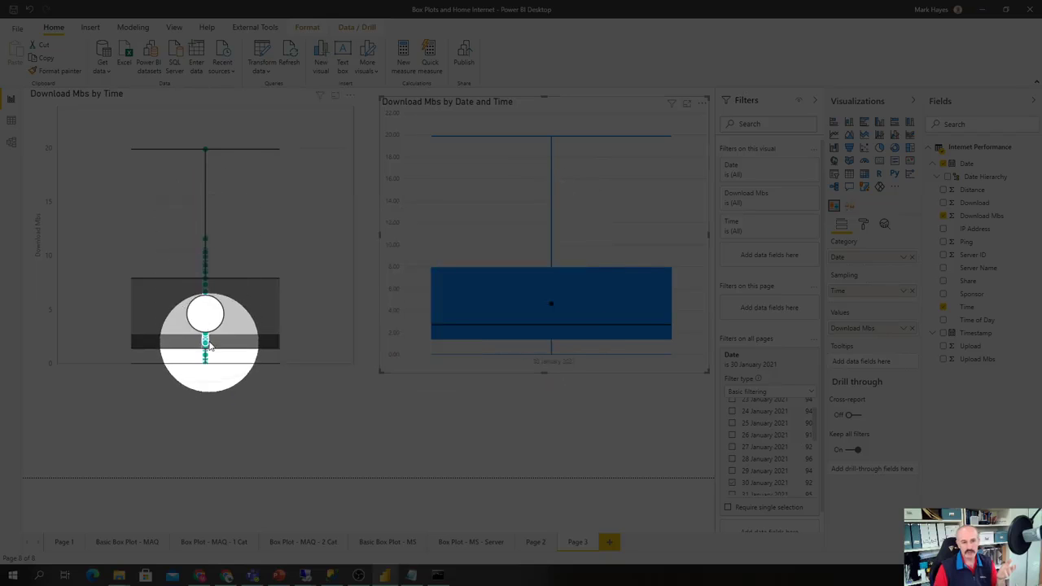
{"action": "mouse_move", "coordinate": [208, 299]}
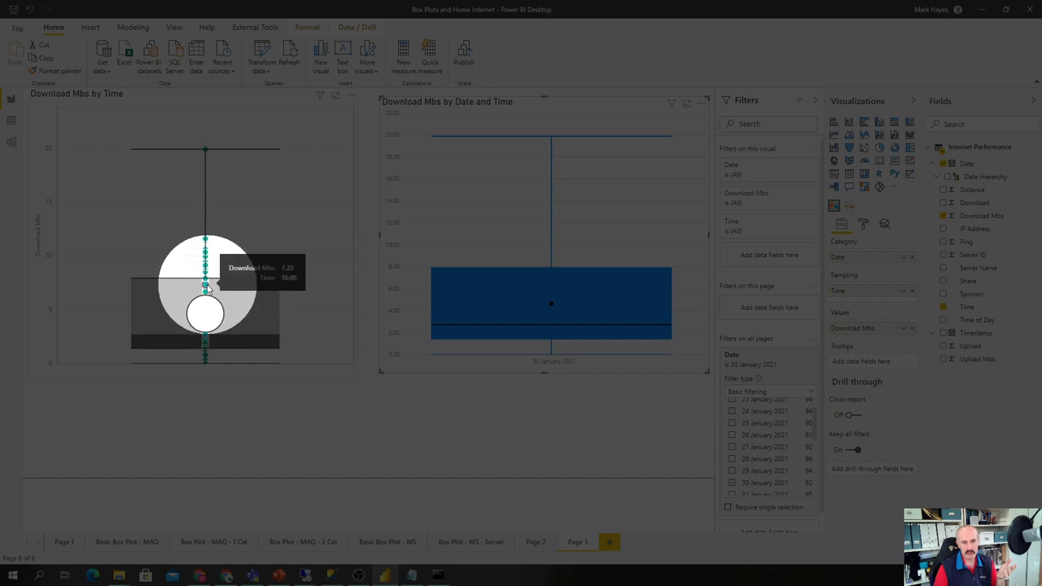
{"action": "mouse_move", "coordinate": [206, 273]}
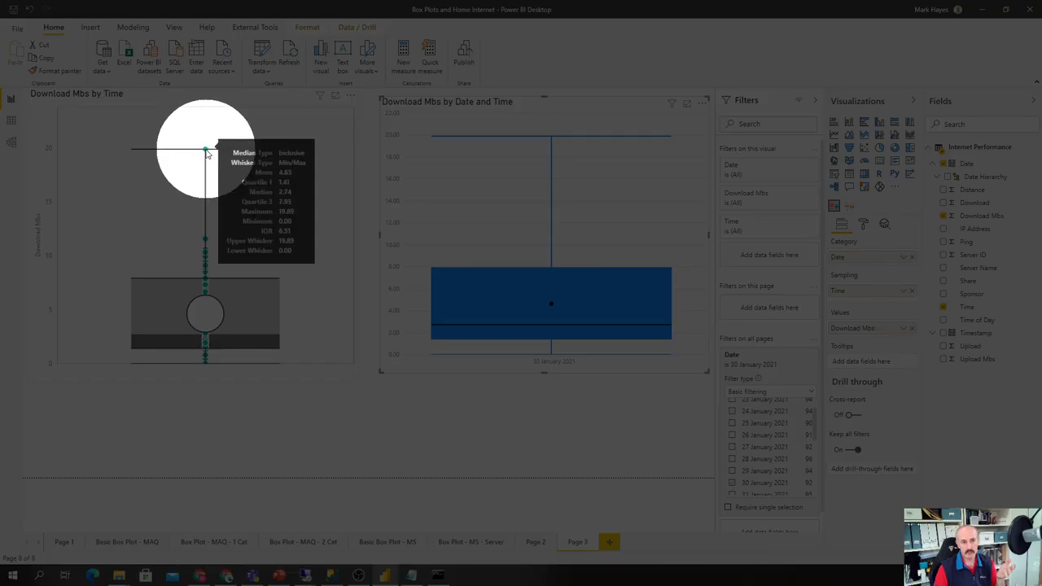
{"action": "mouse_move", "coordinate": [210, 195]}
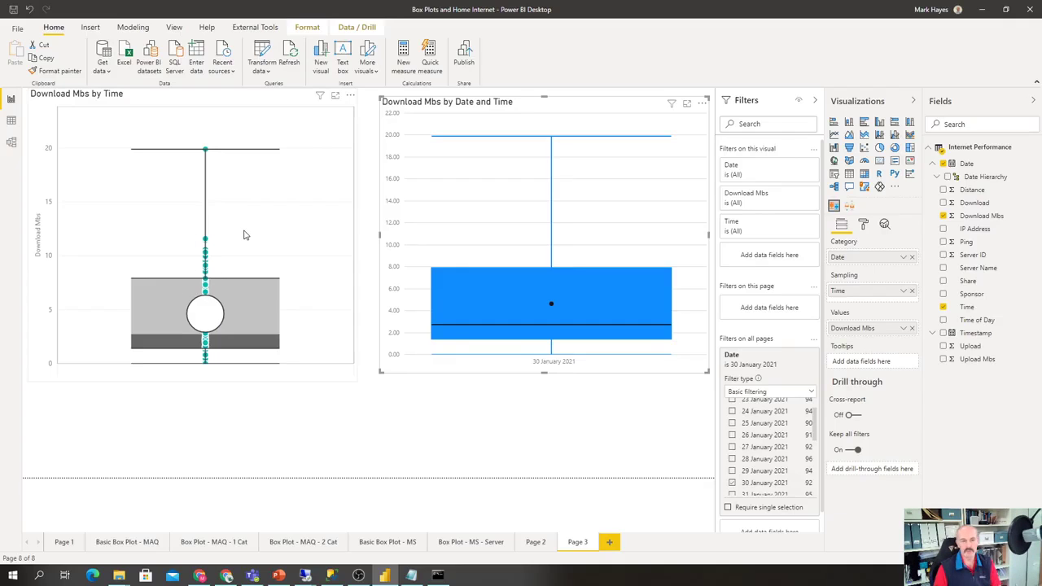
Step: Uncheck 30 January 2021 in the all-pages Date filter so it reads (All) again
{"action": "left_click", "coordinate": [127, 541]}
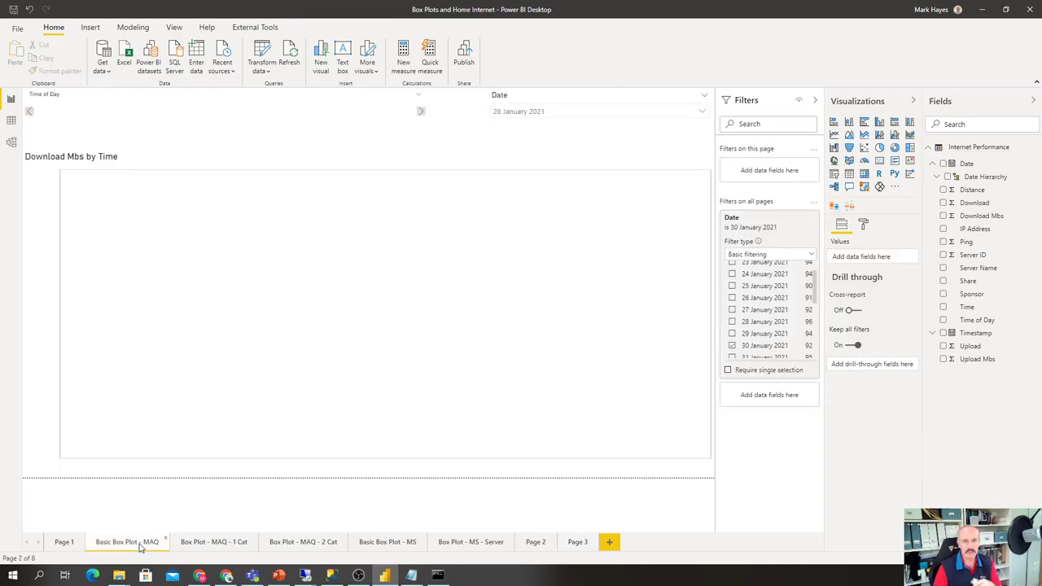
{"action": "left_click", "coordinate": [208, 544]}
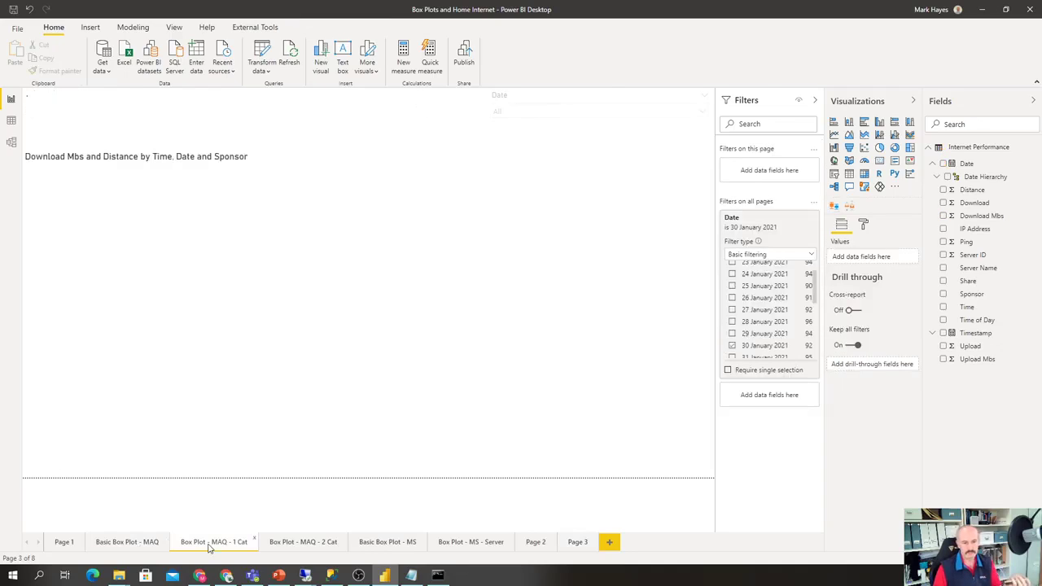
{"action": "left_click", "coordinate": [148, 543]}
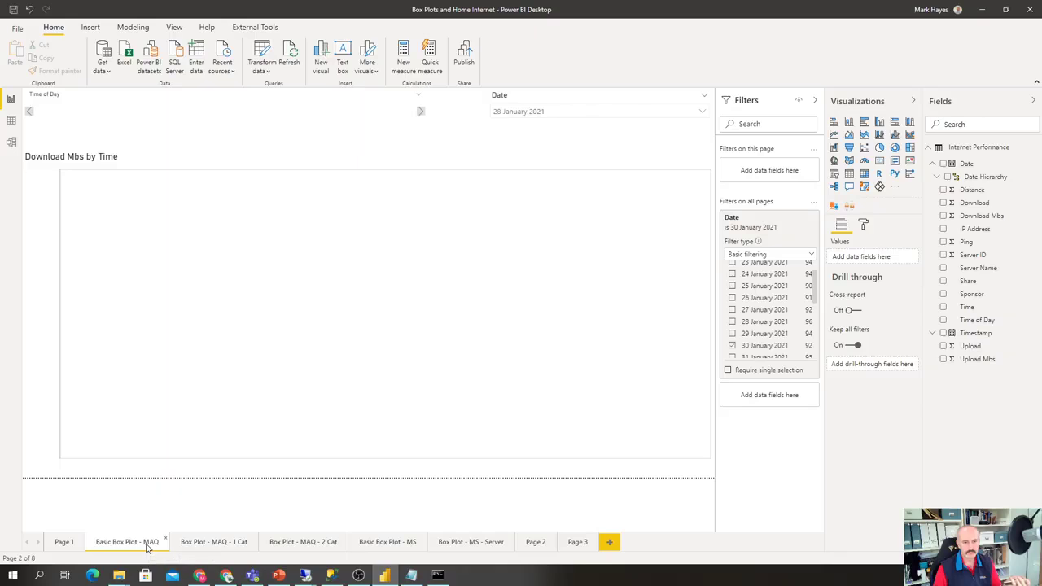
{"action": "left_click", "coordinate": [204, 543]}
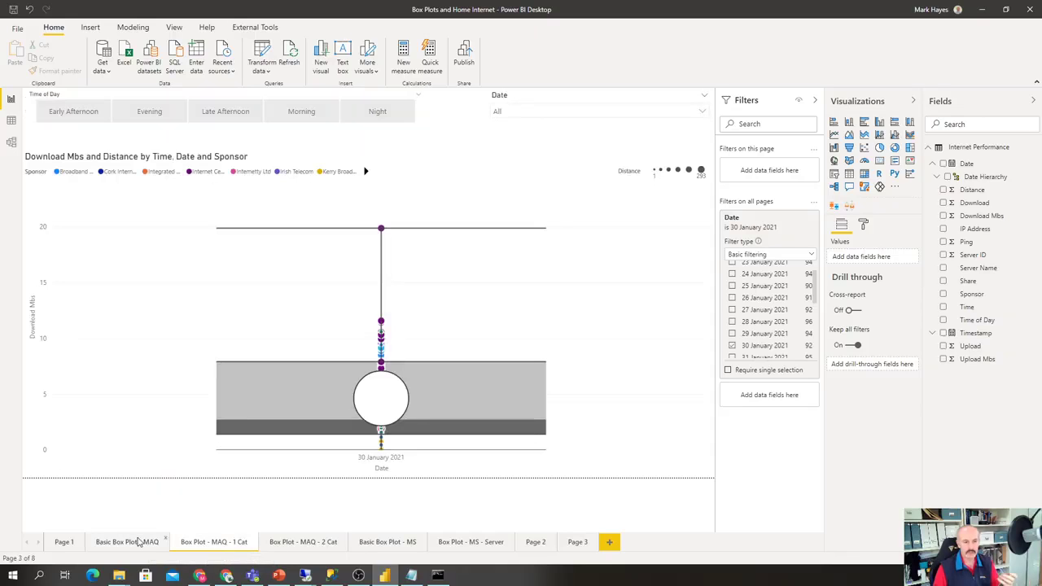
{"action": "left_click", "coordinate": [730, 348]}
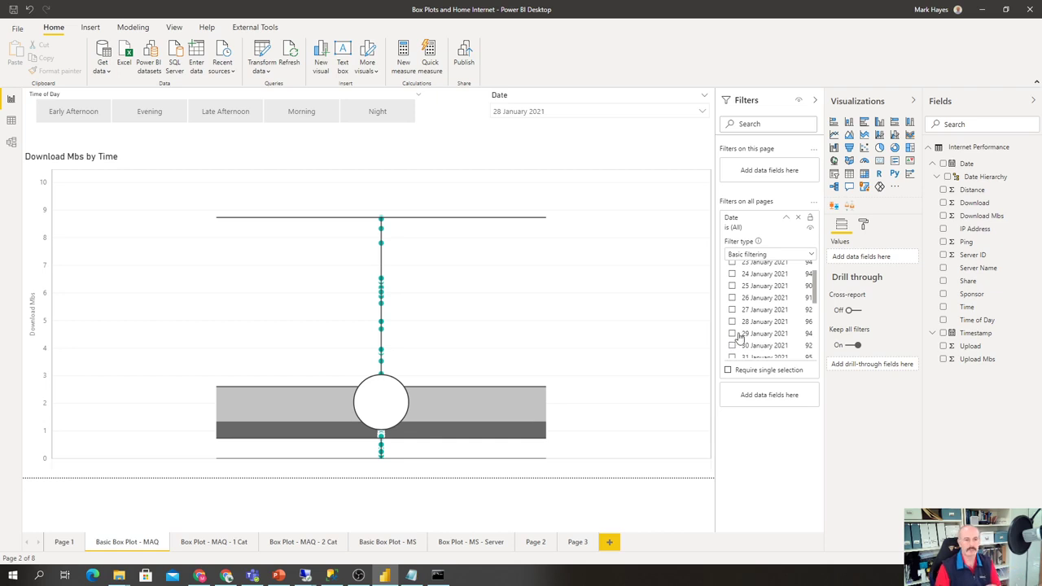
{"action": "key", "text": "ctrl"}
{"action": "key", "text": "ctrl"}
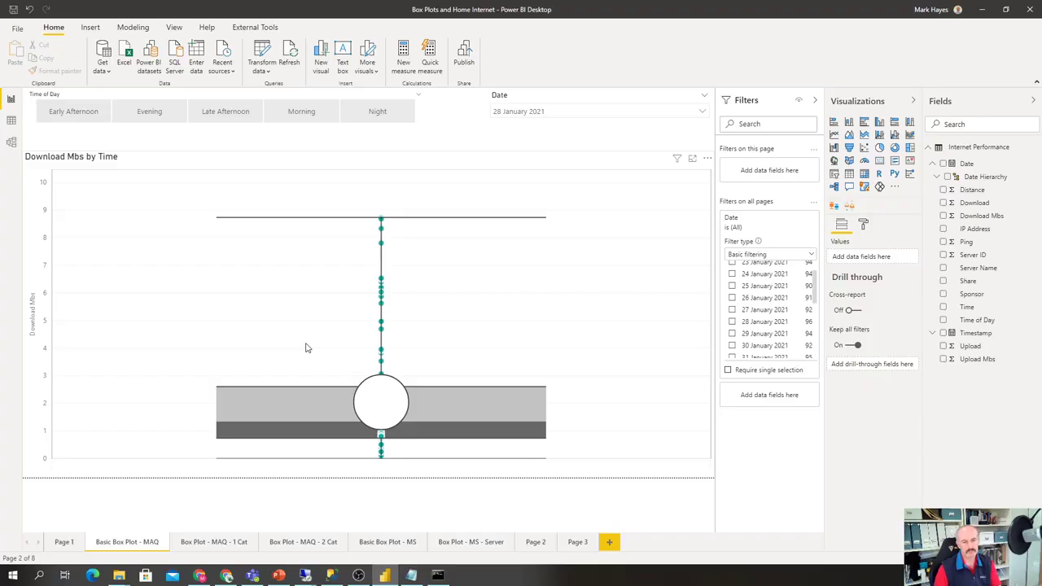
Step: On the Box Plot - MAQ - 1 Cat page, add 26 January 2021 to the Date filter
{"action": "left_click", "coordinate": [215, 542]}
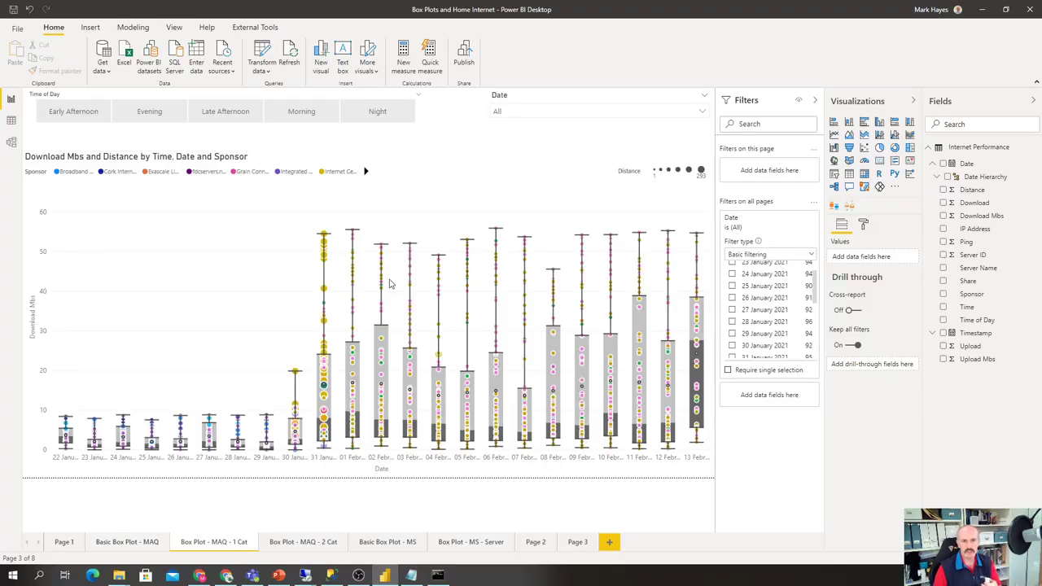
{"action": "left_click", "coordinate": [283, 263]}
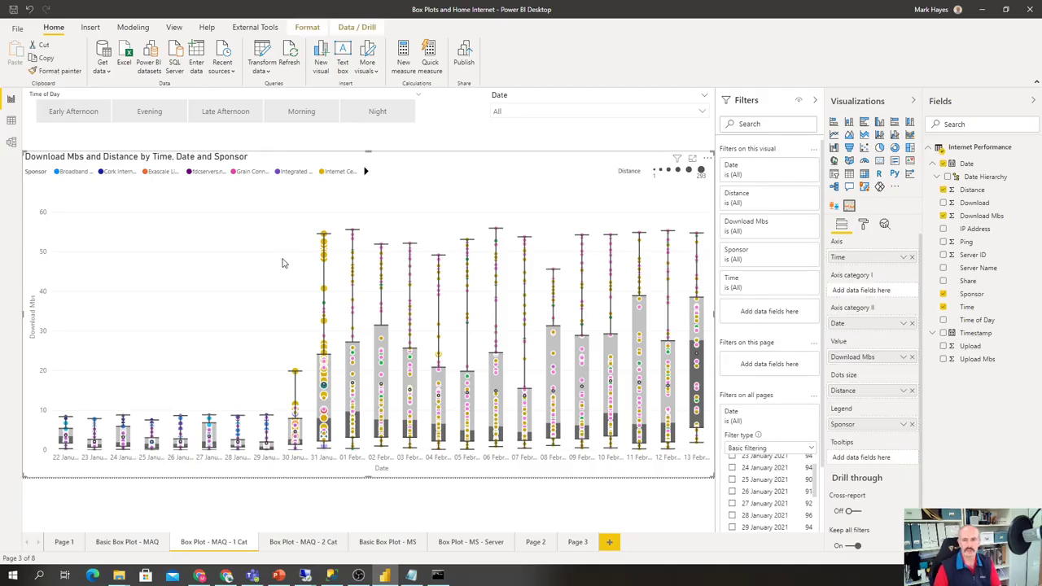
{"action": "left_click", "coordinate": [732, 492]}
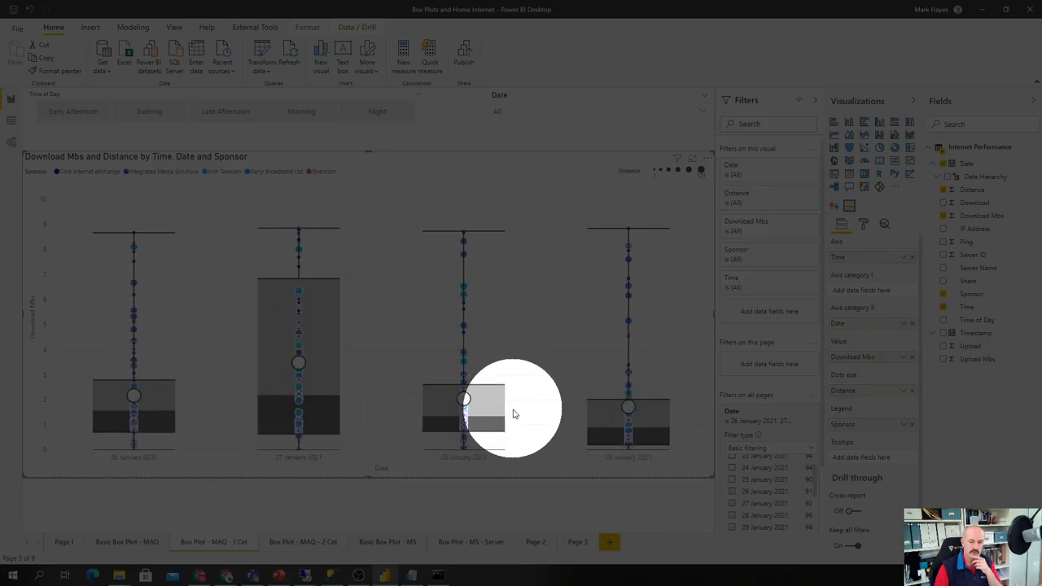
{"action": "mouse_move", "coordinate": [143, 408]}
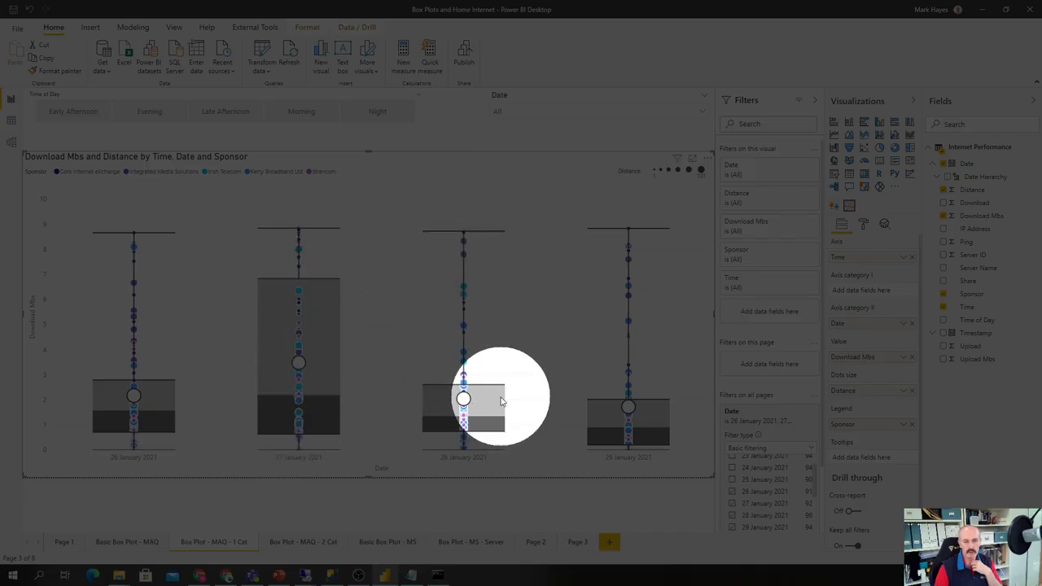
{"action": "mouse_move", "coordinate": [444, 407]}
{"action": "mouse_move", "coordinate": [608, 420]}
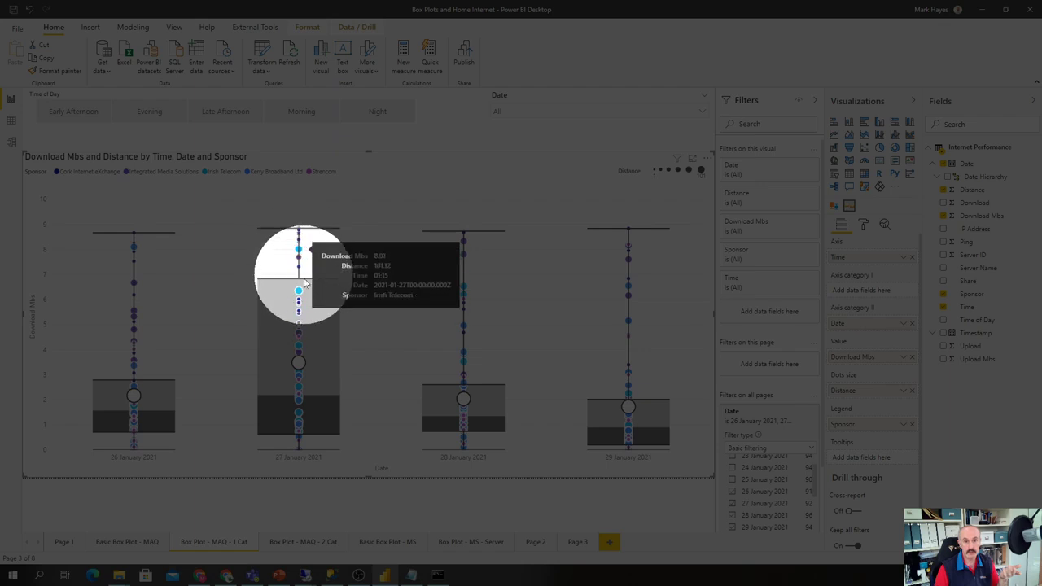
{"action": "mouse_move", "coordinate": [301, 297]}
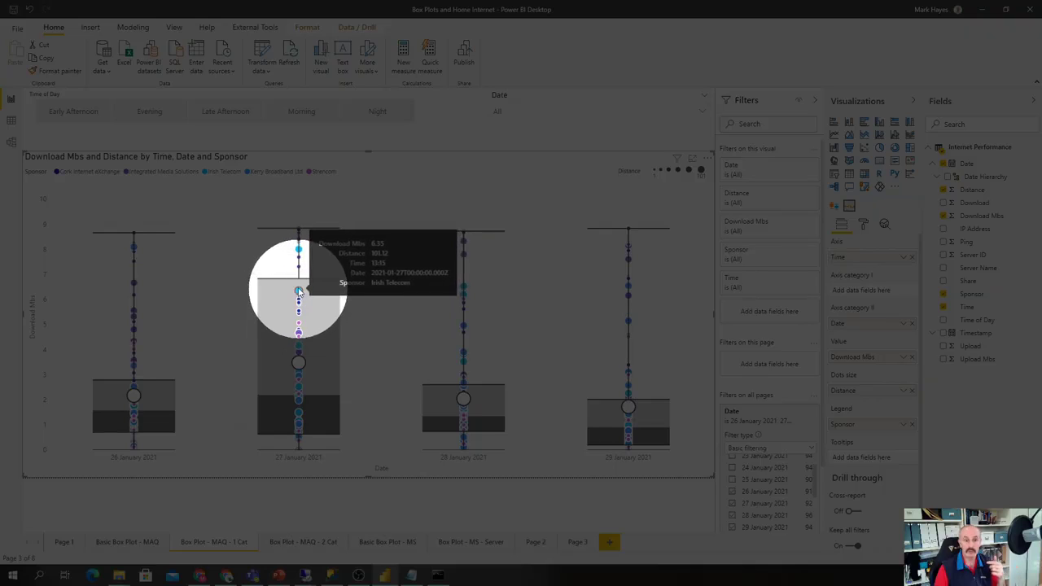
{"action": "mouse_move", "coordinate": [299, 273]}
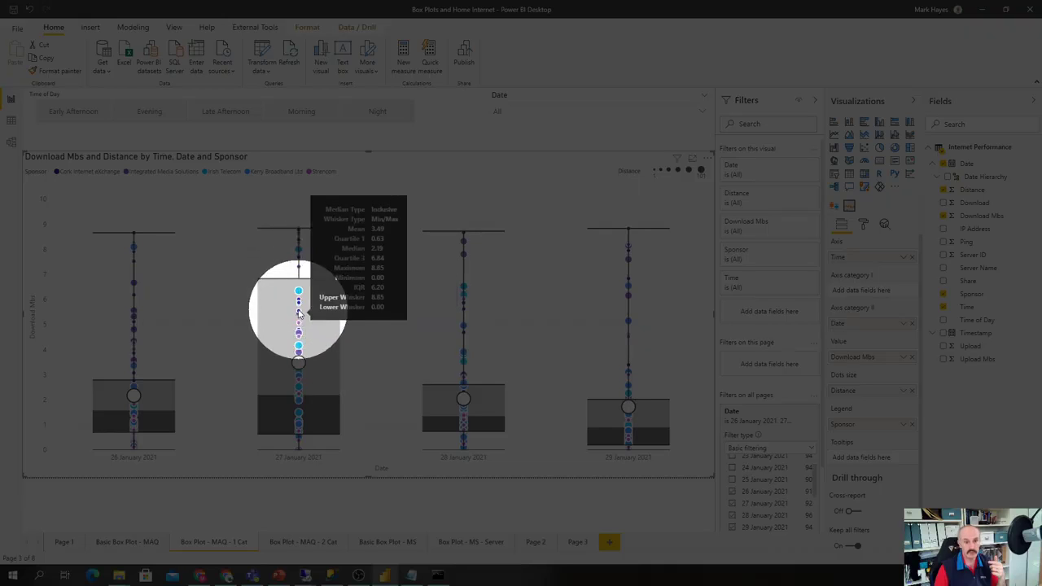
{"action": "mouse_move", "coordinate": [297, 425]}
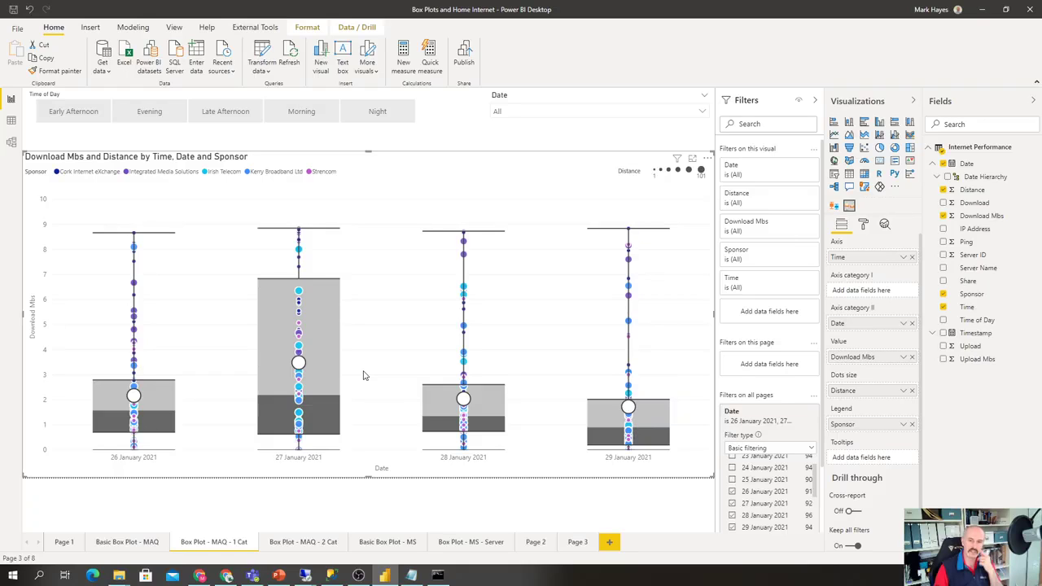
Step: Inspect the Box Plot - MAQ - 2 Cat page's Download Mbs boxes per server and date
{"action": "left_click", "coordinate": [308, 544]}
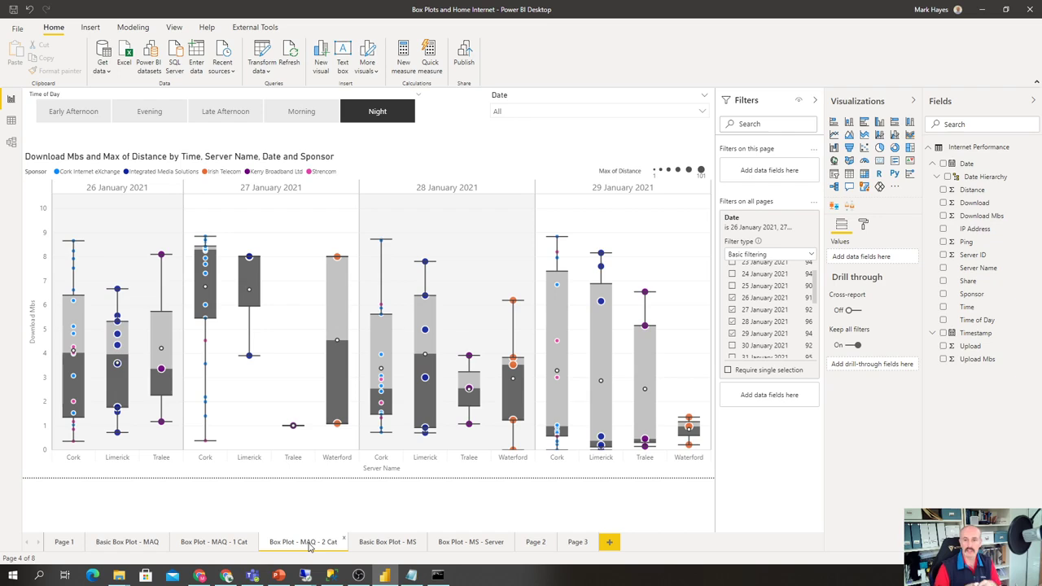
{"action": "left_click", "coordinate": [385, 167]}
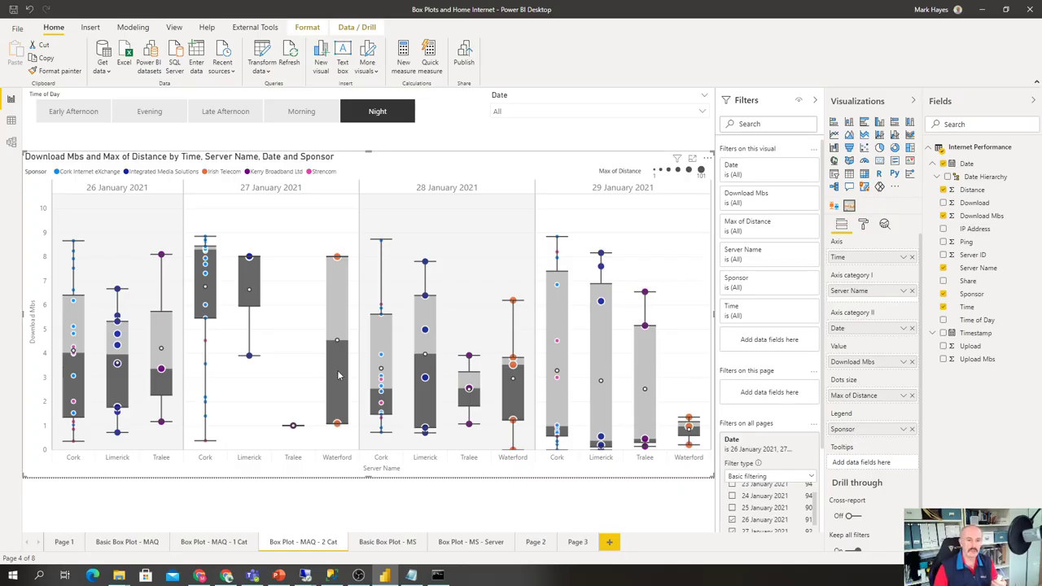
{"action": "mouse_move", "coordinate": [338, 374]}
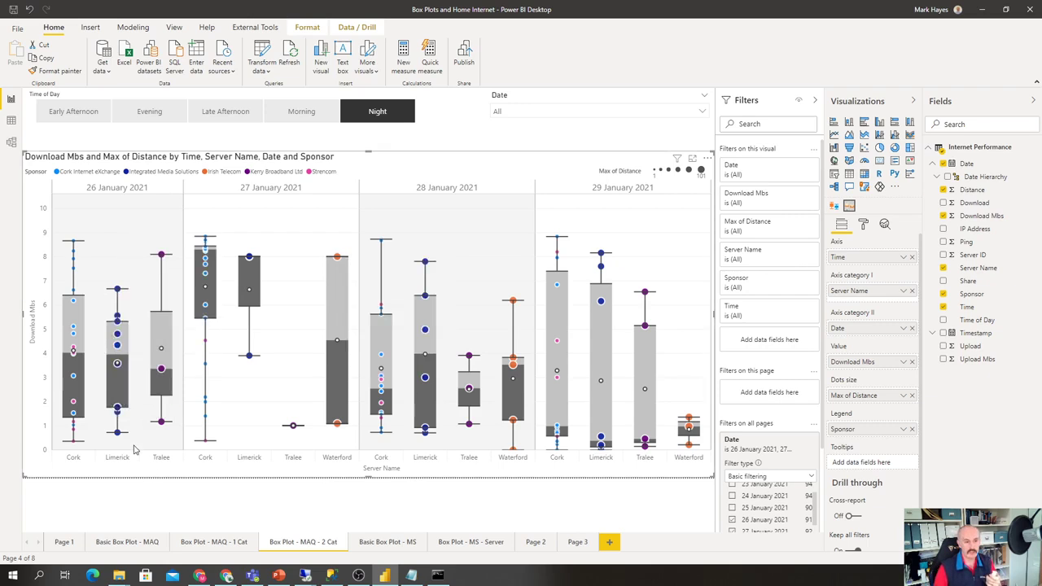
{"action": "mouse_move", "coordinate": [127, 366]}
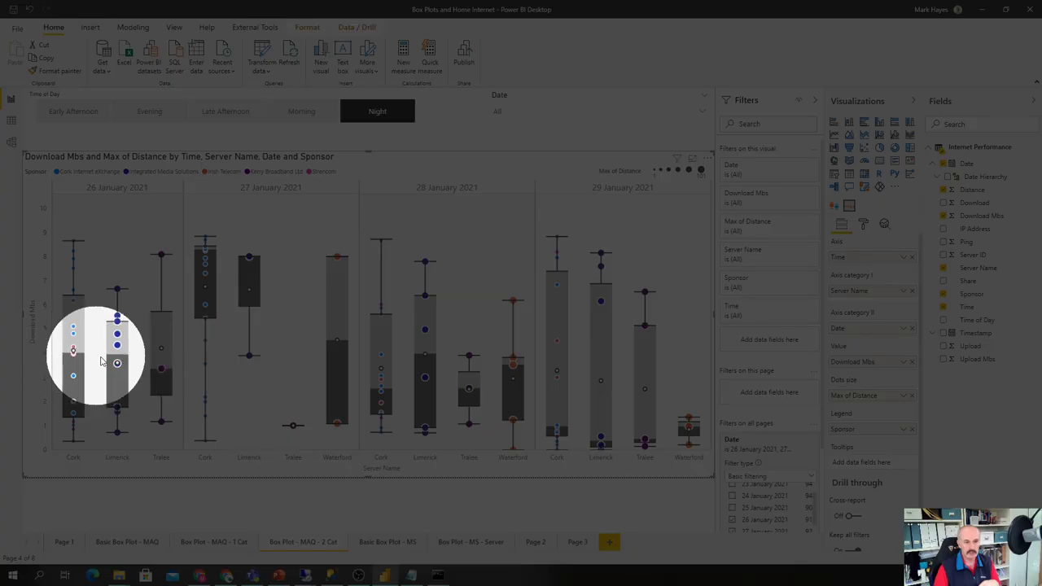
{"action": "mouse_move", "coordinate": [198, 343]}
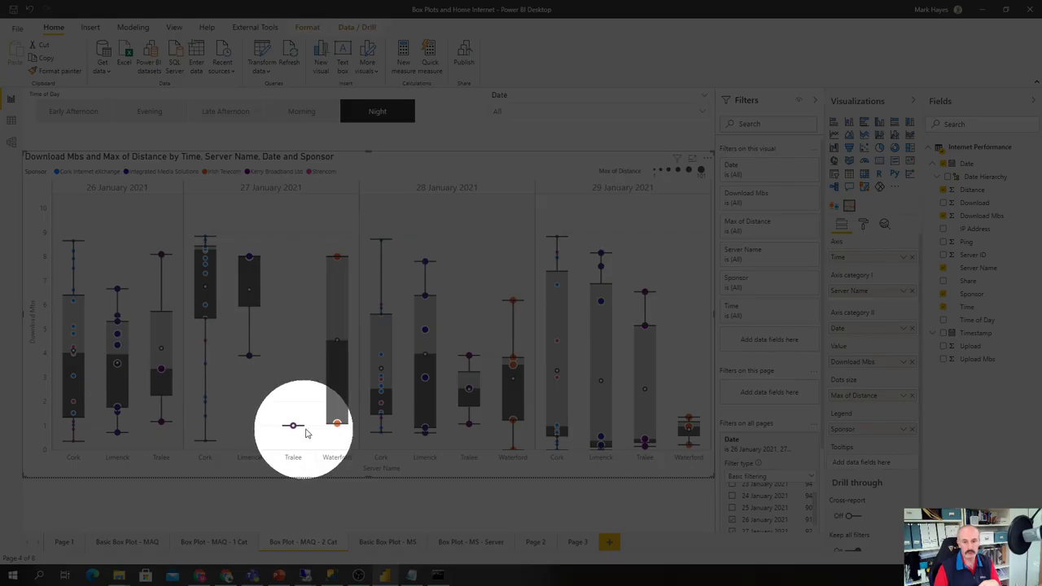
{"action": "key", "text": "Escape"}
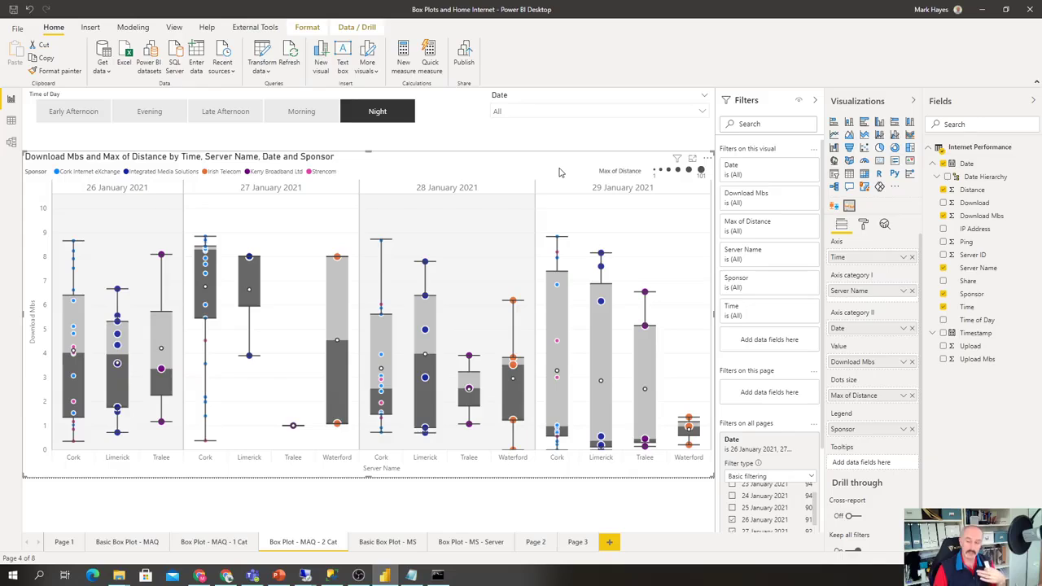
Step: Check the Basic Box Plot - MS visual's fields, then return to Box Plot - MAQ - 1 Cat
{"action": "left_click", "coordinate": [387, 541]}
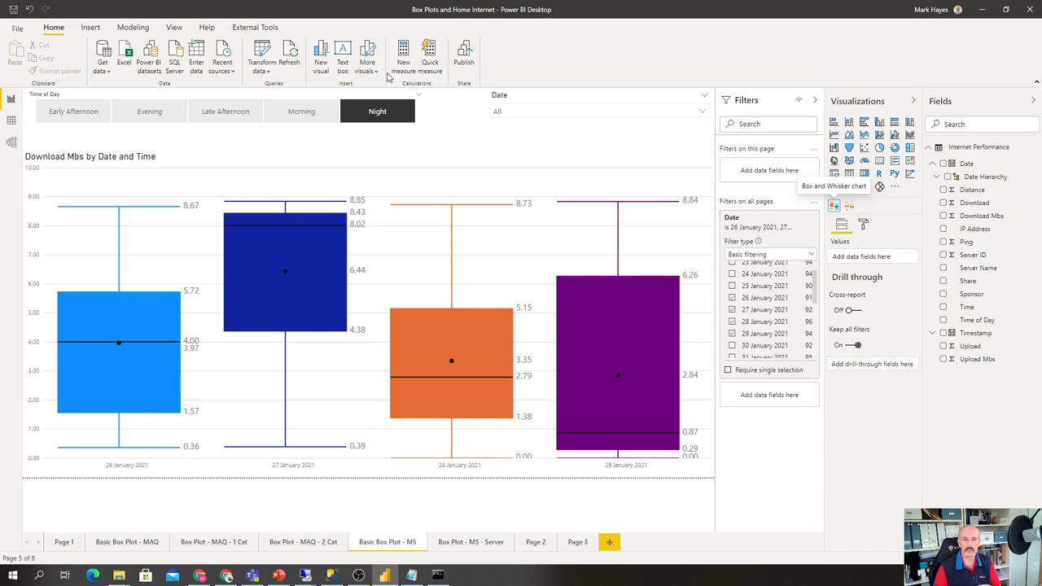
{"action": "left_click", "coordinate": [538, 185]}
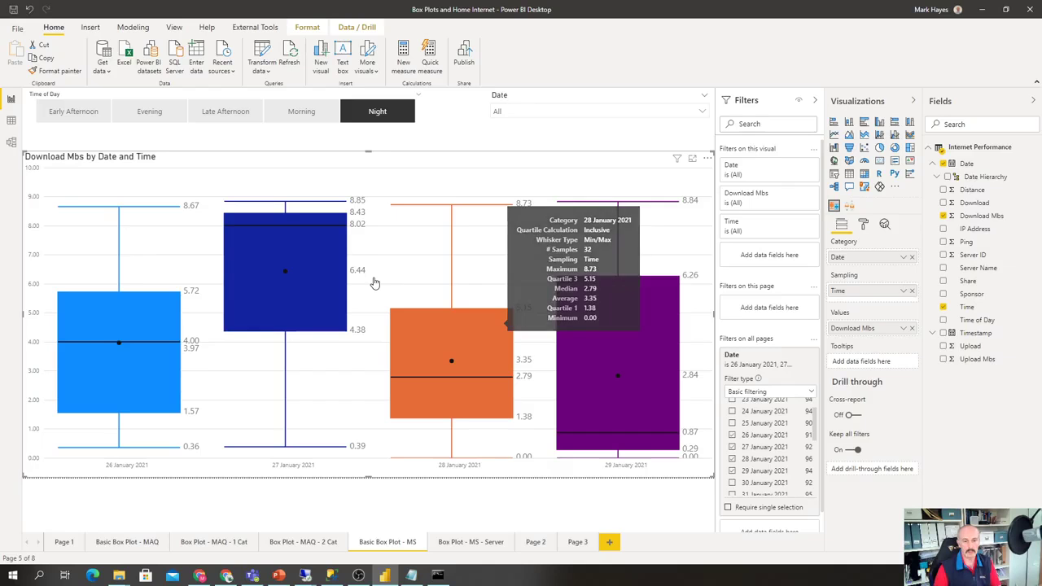
{"action": "left_click", "coordinate": [234, 544]}
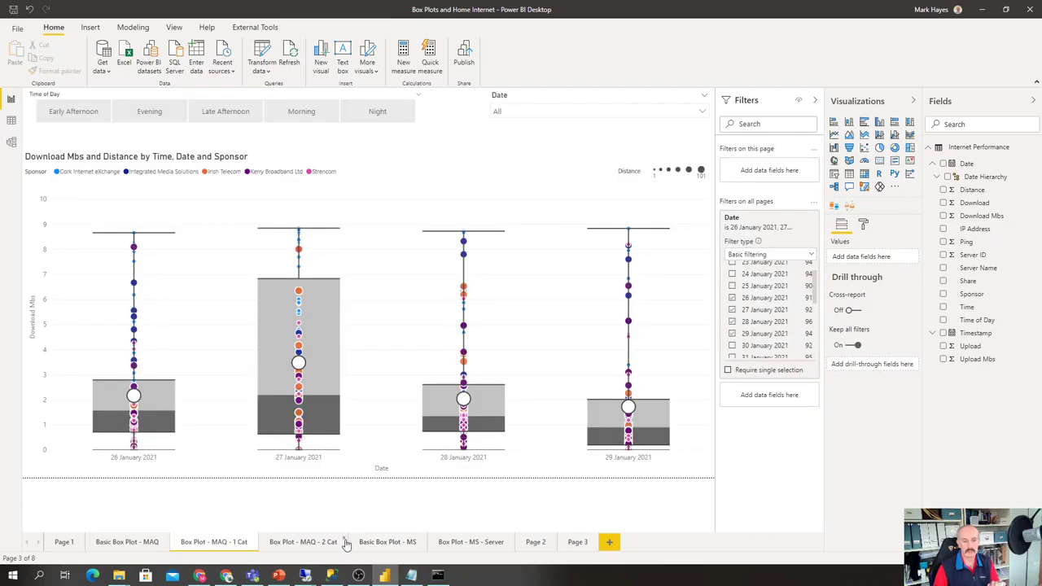
Step: Flip between Basic Box Plot - MS, Box Plot - MS - Server and Box Plot - MAQ - 2 Cat pages
{"action": "left_click", "coordinate": [376, 546]}
{"action": "left_click", "coordinate": [459, 543]}
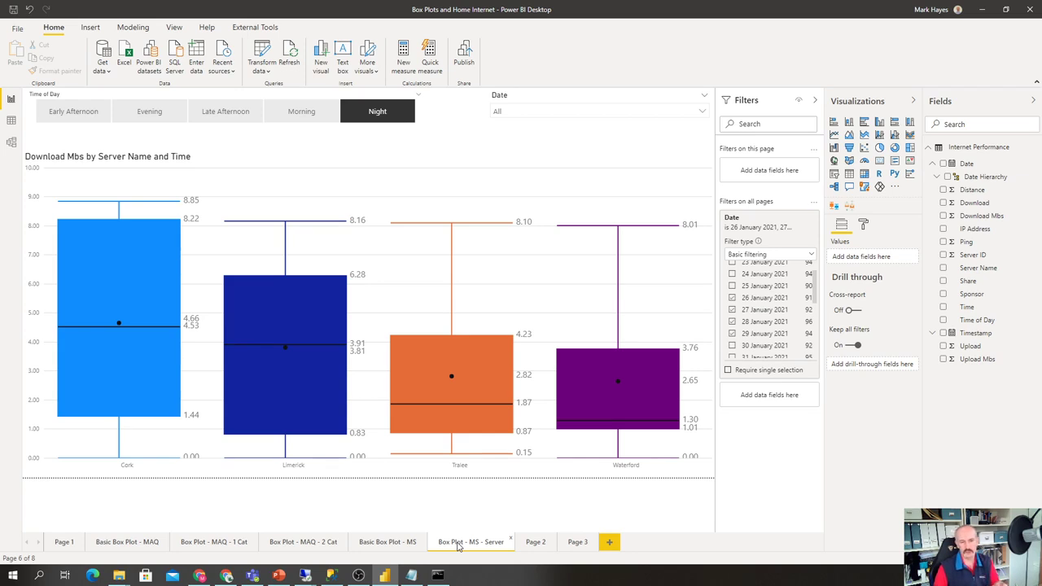
{"action": "left_click", "coordinate": [310, 544]}
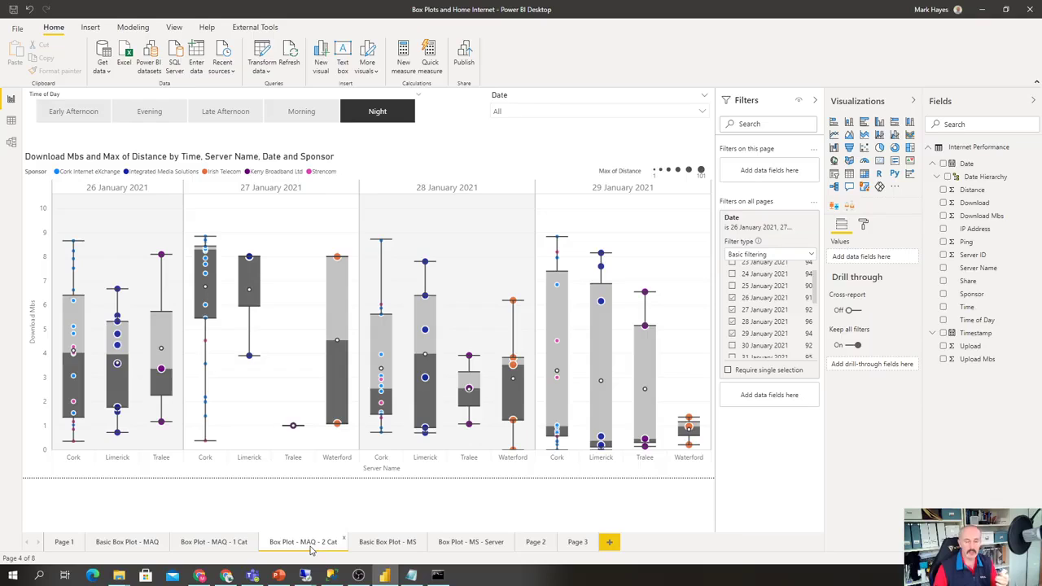
{"action": "left_click", "coordinate": [469, 543]}
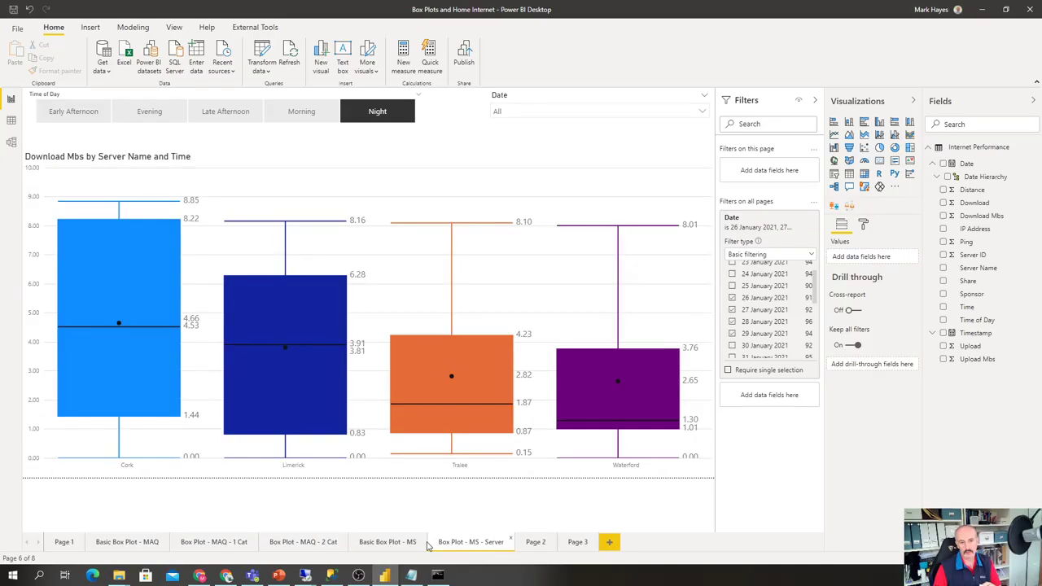
{"action": "left_click", "coordinate": [380, 543]}
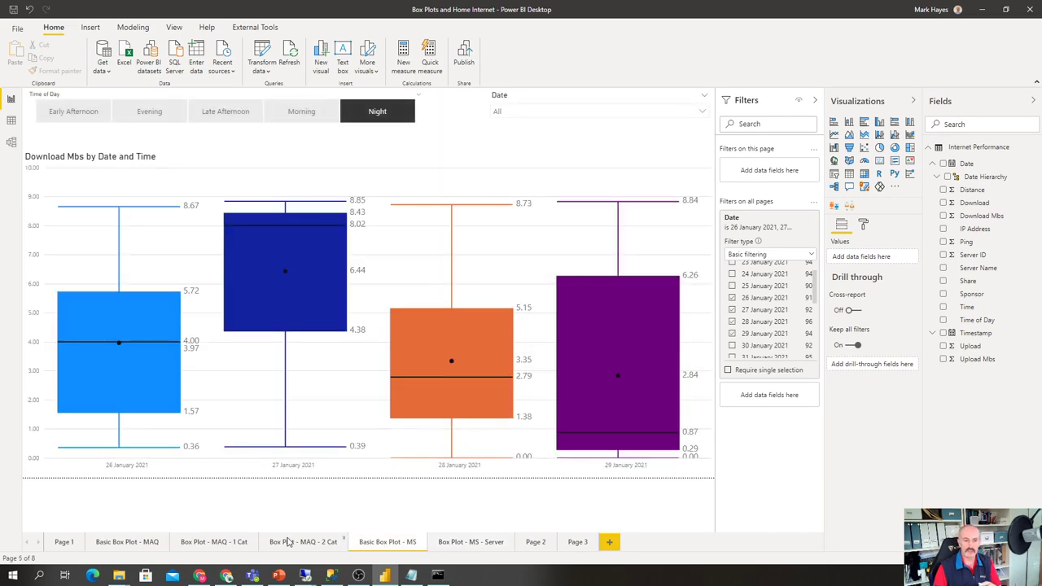
{"action": "left_click", "coordinate": [288, 543]}
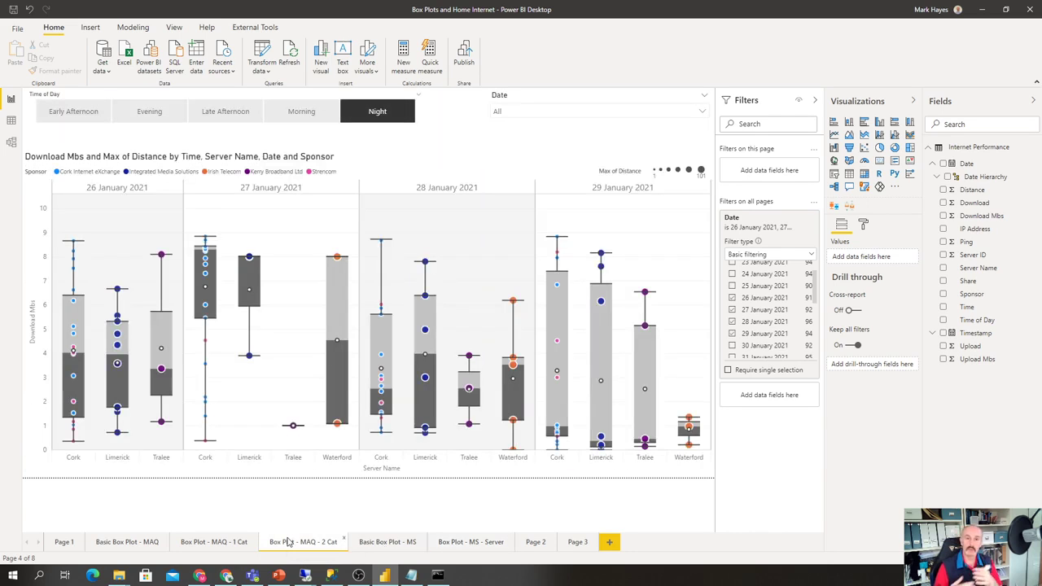
Step: Go back to the Box Plot - MAQ - 1 Cat page showing 26–29 January 2021 boxes
{"action": "left_click", "coordinate": [228, 543]}
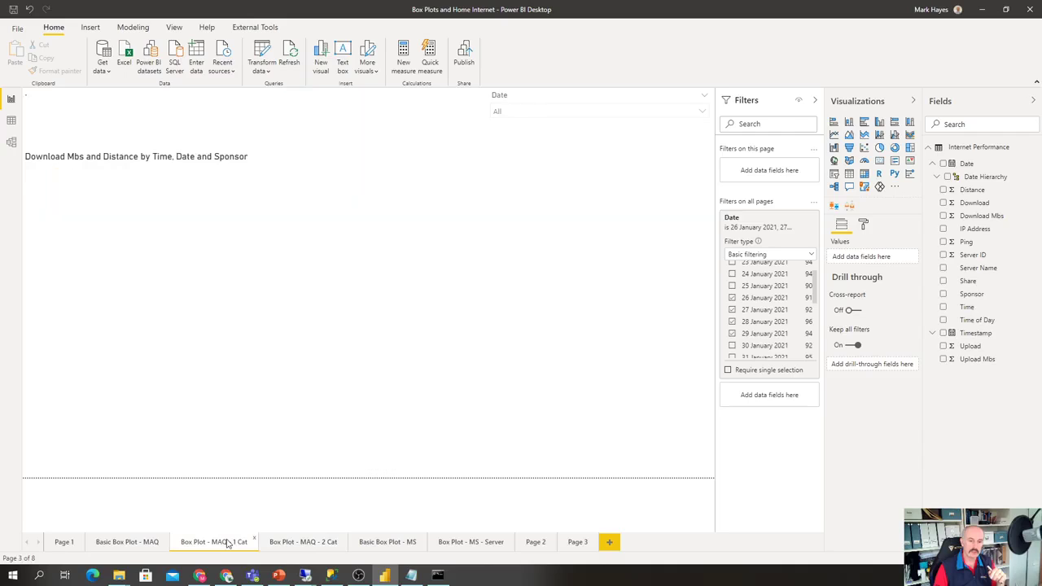